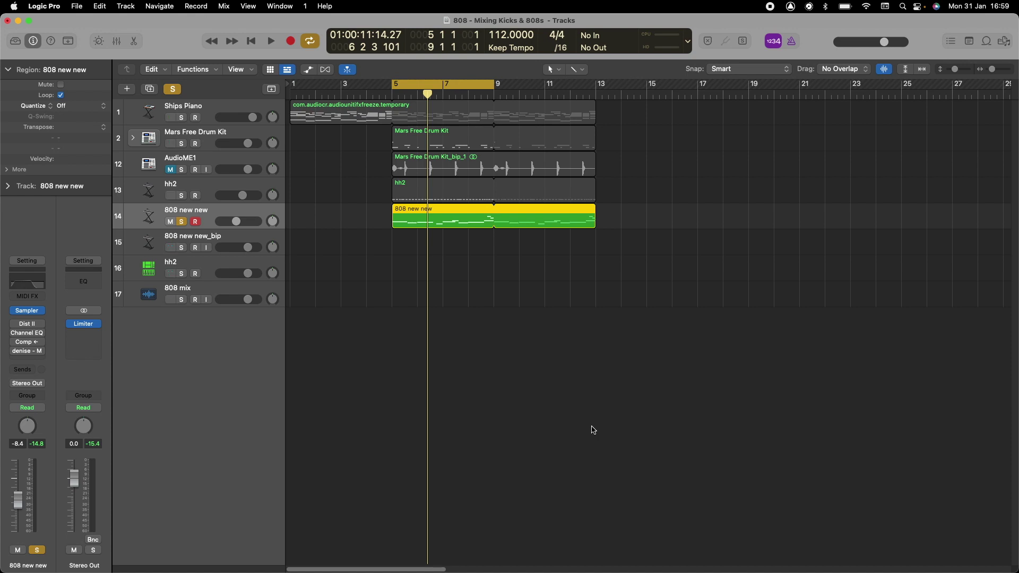
Audition the 808, browse the Distortion plug-ins, and open Distortion II showing its Bass DIST77 preset
key("space")
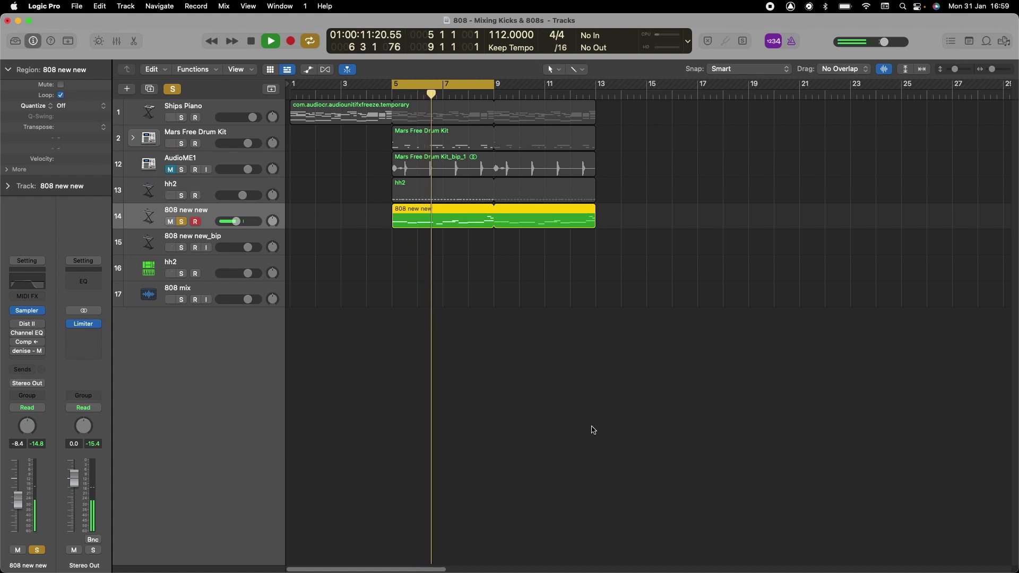
key("space")
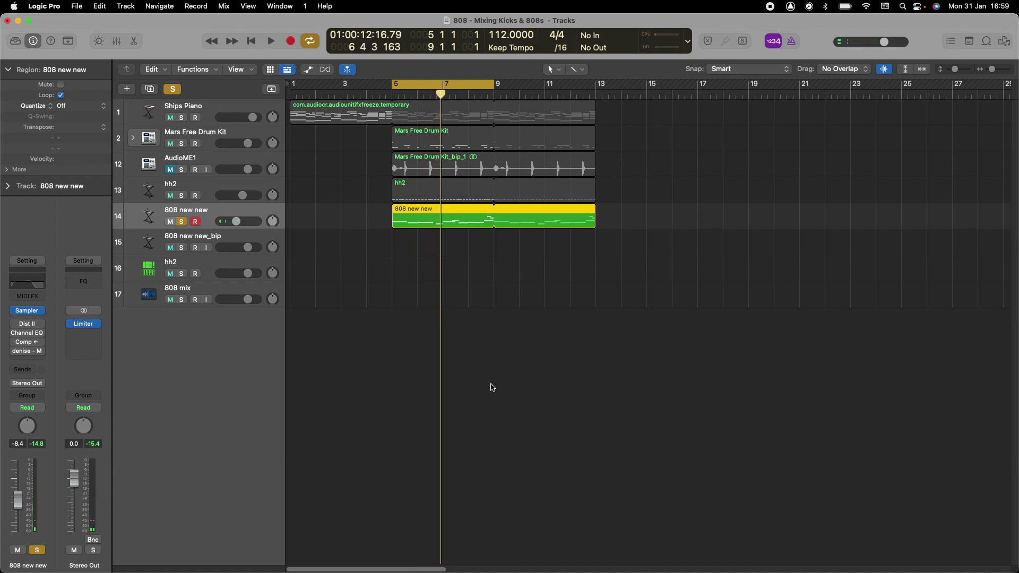
left_click(42, 328)
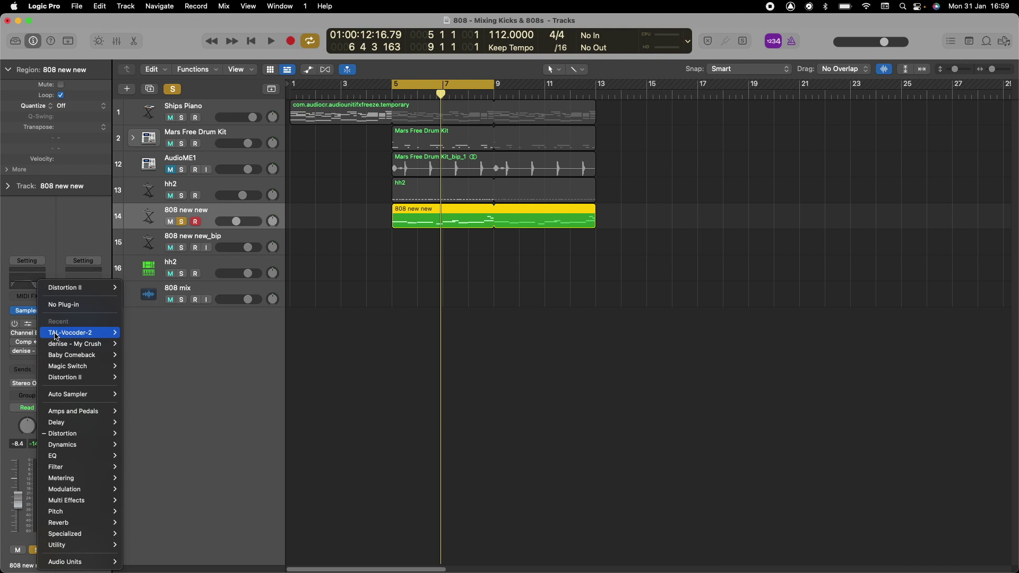
mouse_move(86, 436)
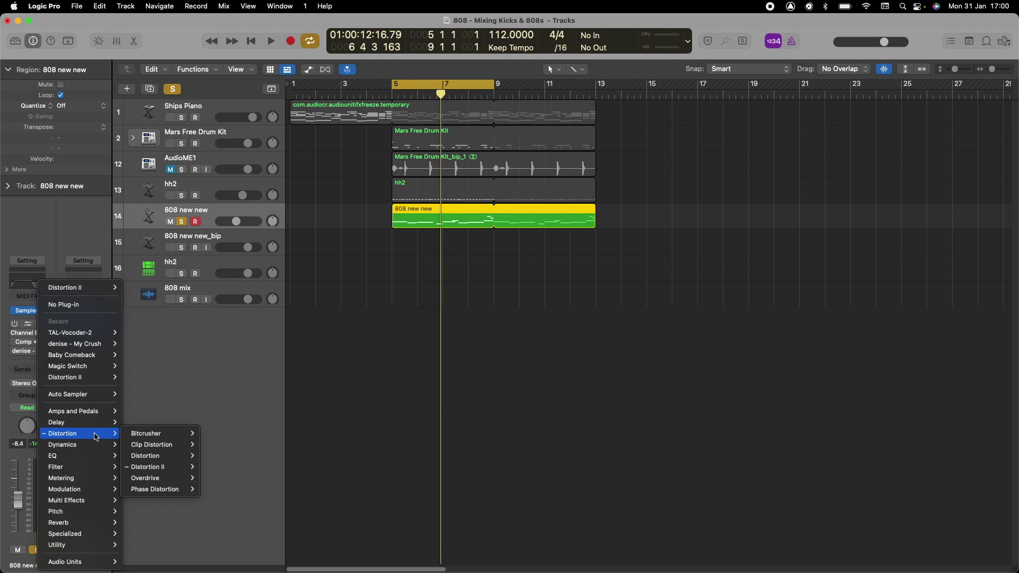
mouse_move(145, 440)
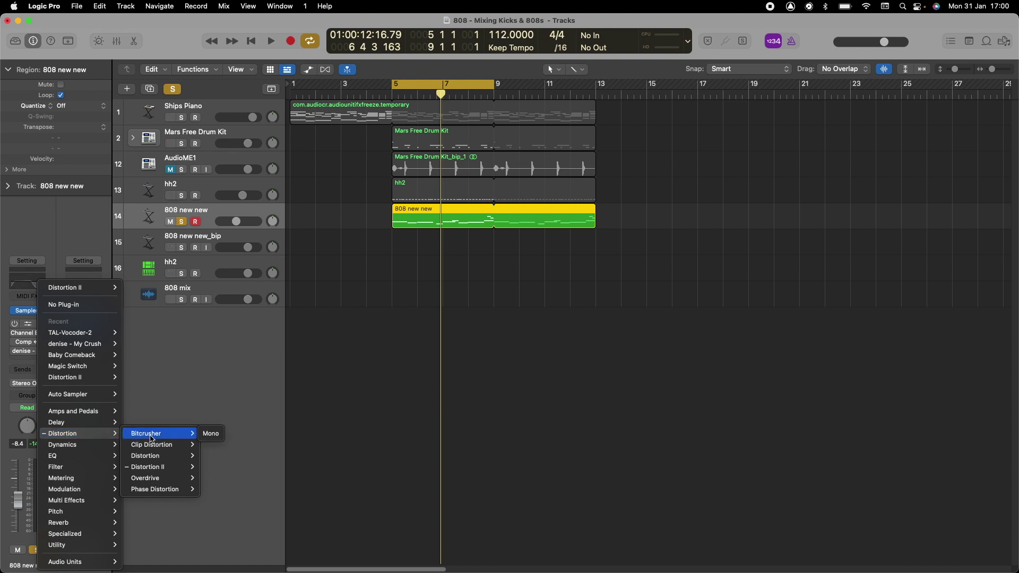
mouse_move(161, 457)
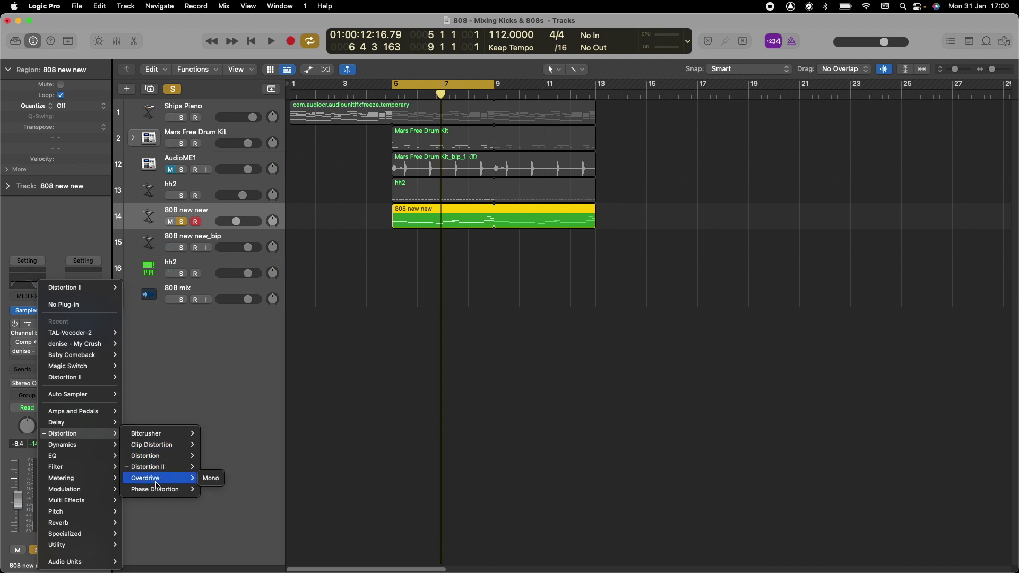
mouse_move(162, 494)
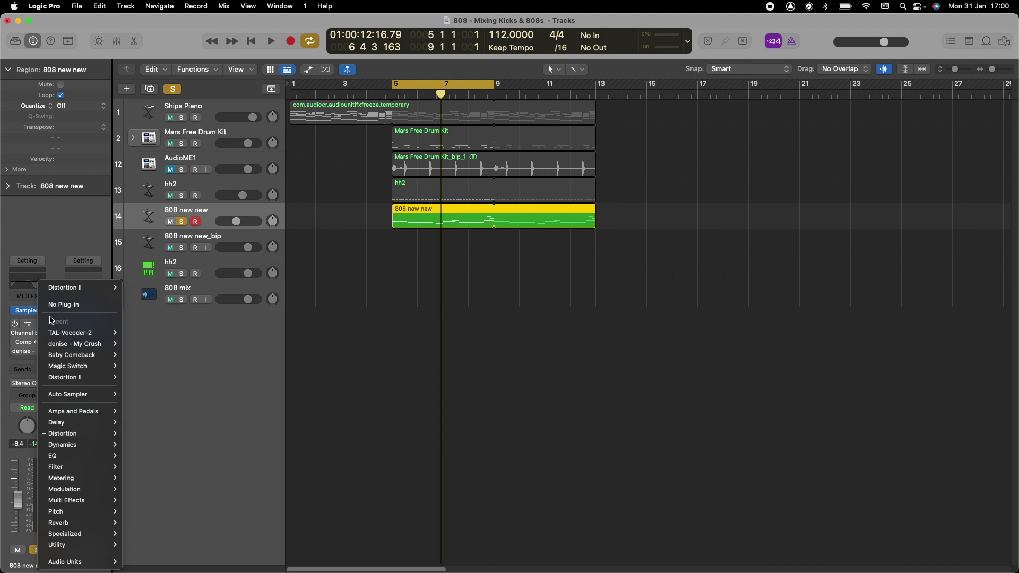
left_click(31, 325)
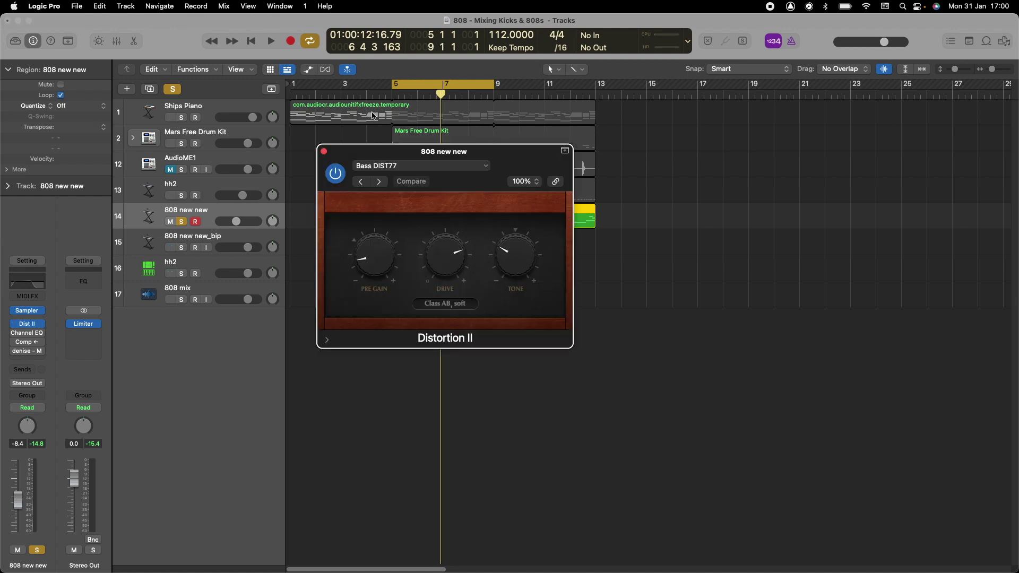
Drag Distortion II below the track regions, confirm Class AB soft mode, and replay from bar 5
left_click_drag(382, 154, 378, 254)
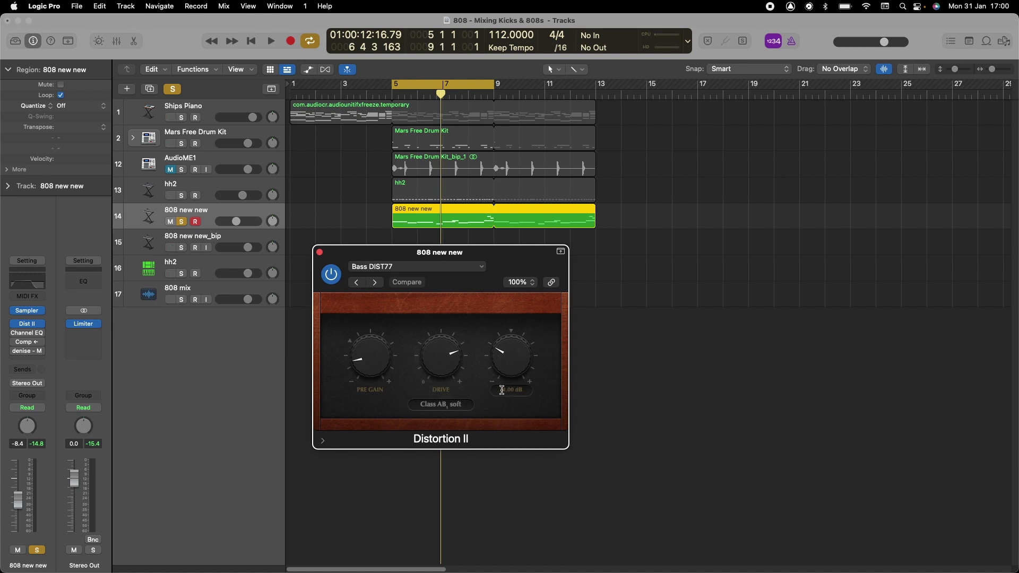
left_click(460, 411)
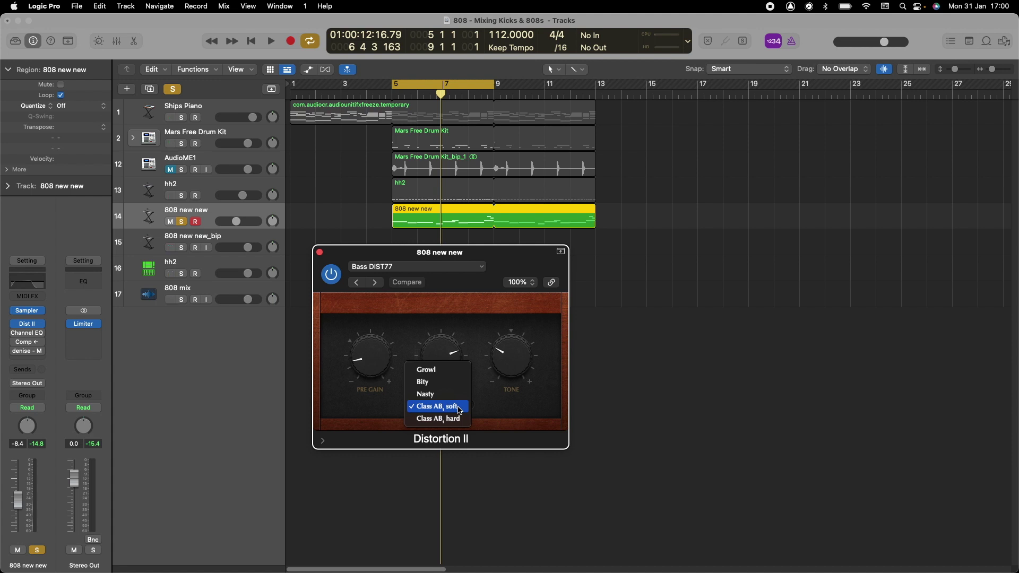
left_click(463, 313)
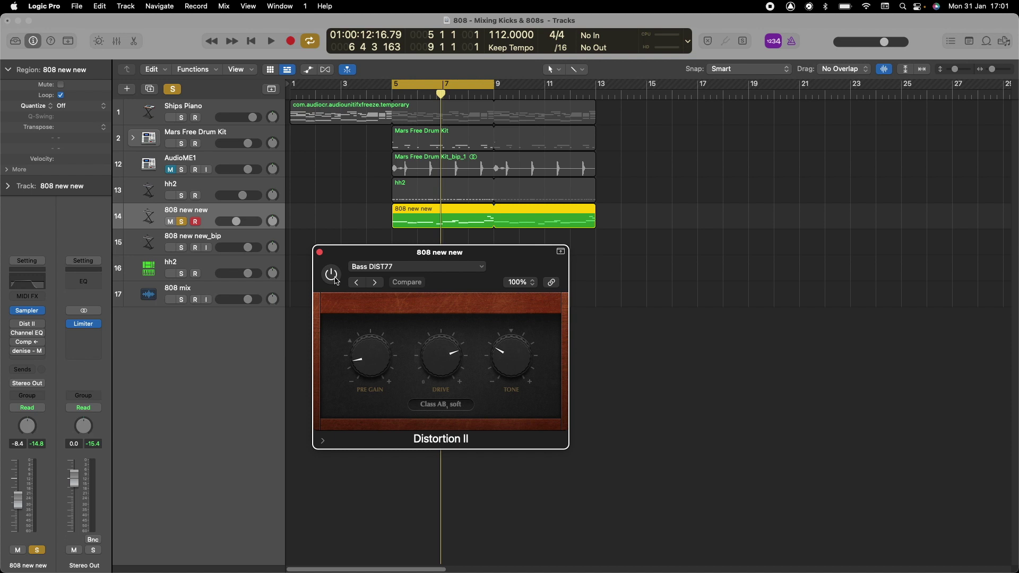
key("space")
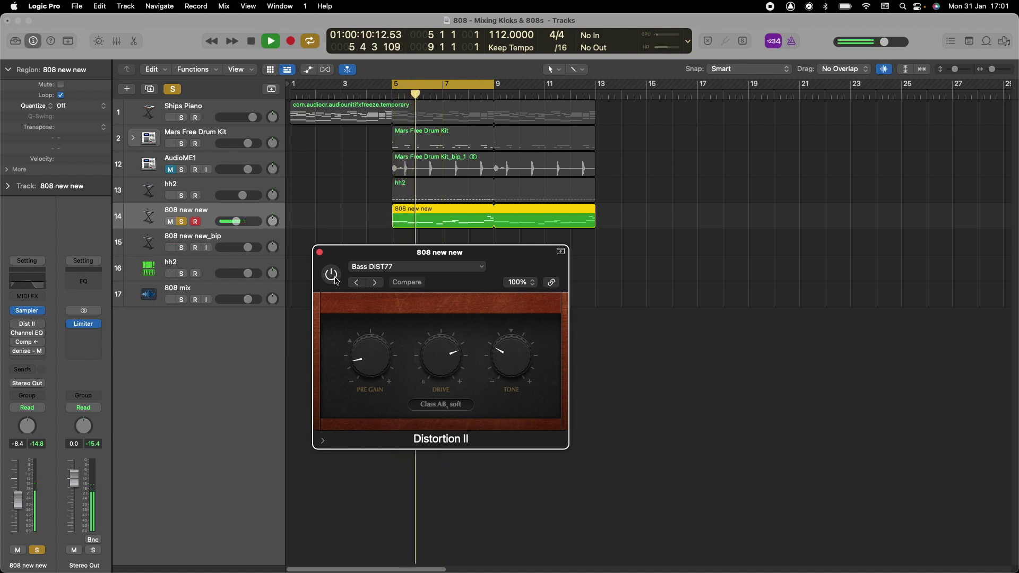
A/B Distortion II on, off and on again during playback, then close its window
left_click(332, 275)
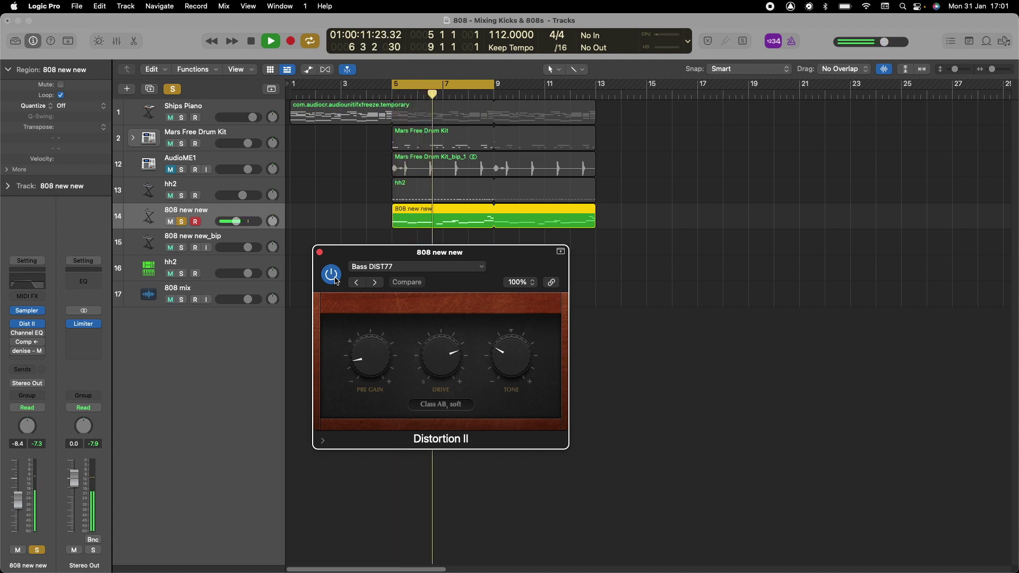
left_click(333, 278)
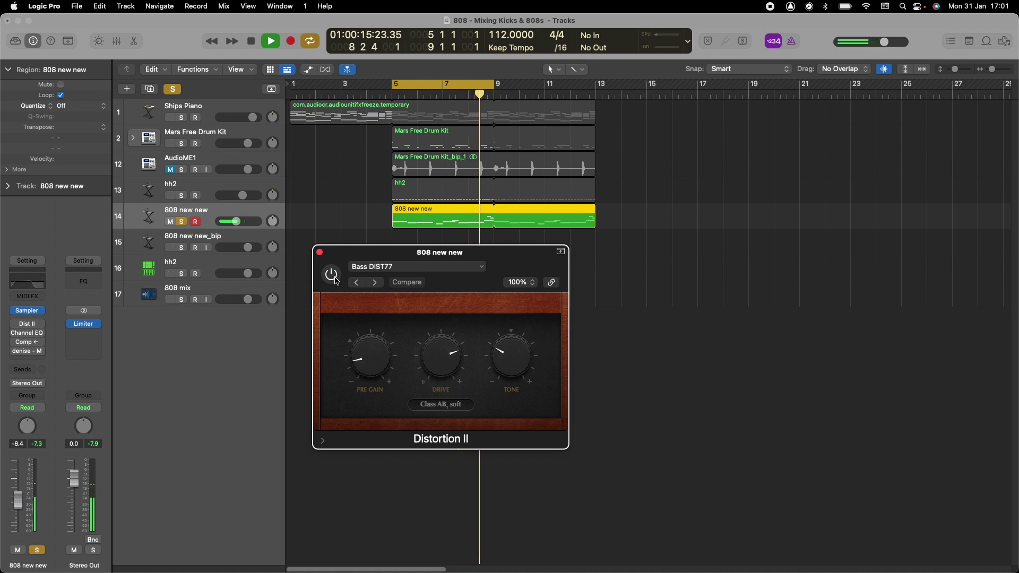
left_click(334, 277)
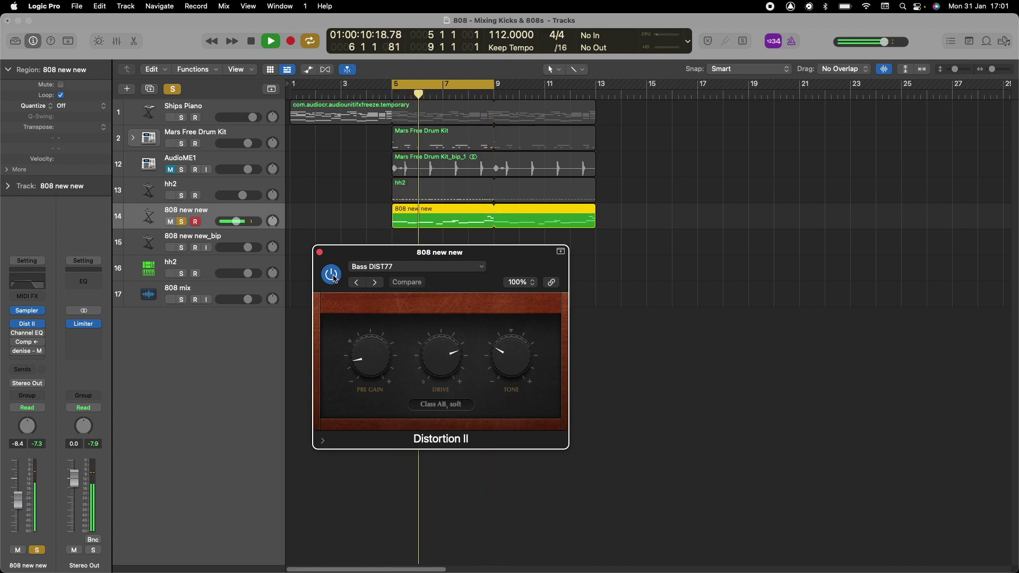
left_click(320, 252)
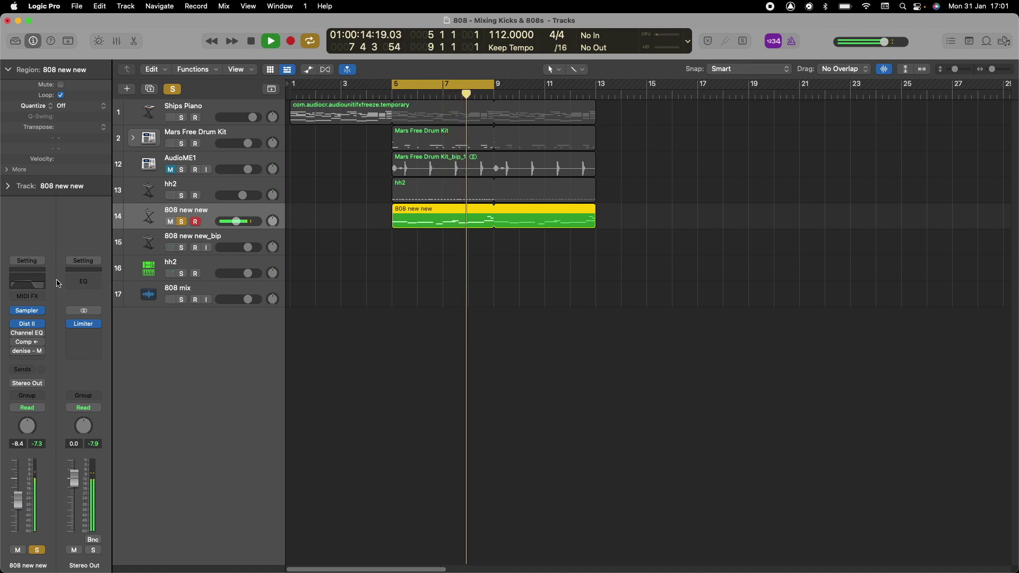
Insert EQ > Channel EQ below Dist II on the '808 new new' channel and open its Bass EQ77 settings
left_click(27, 333)
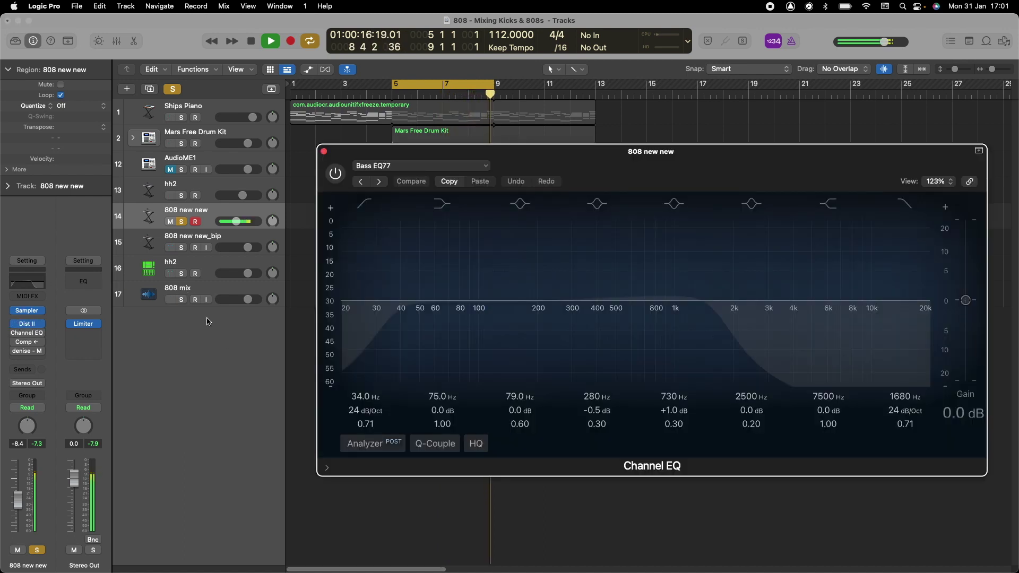
left_click(323, 153)
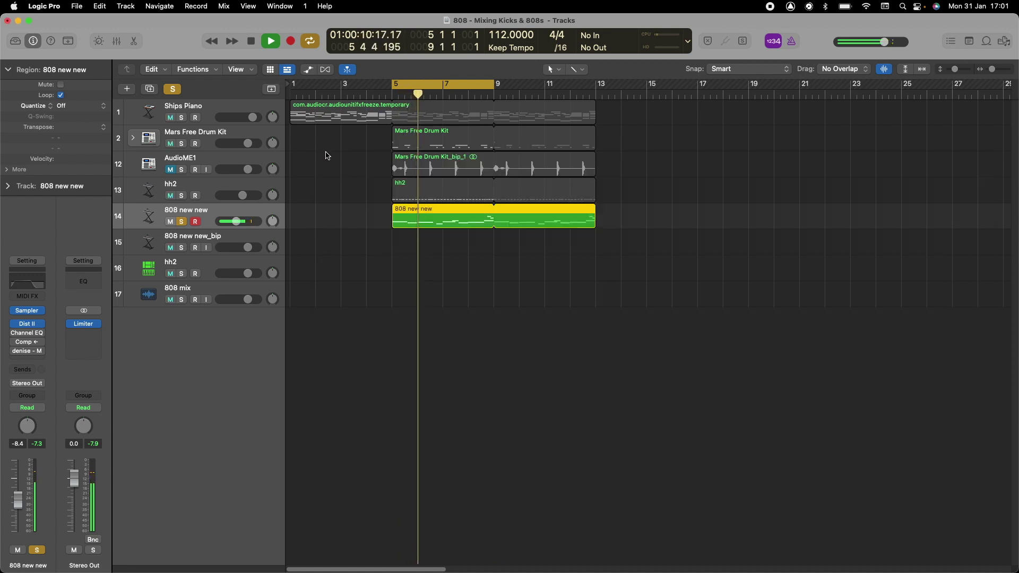
left_click(26, 335)
mouse_move(43, 337)
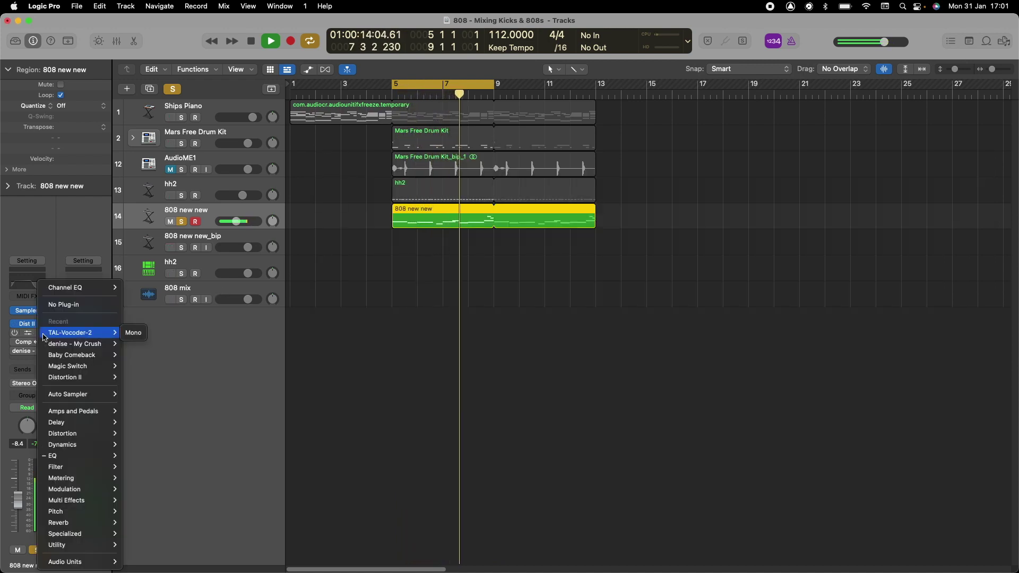
mouse_move(75, 457)
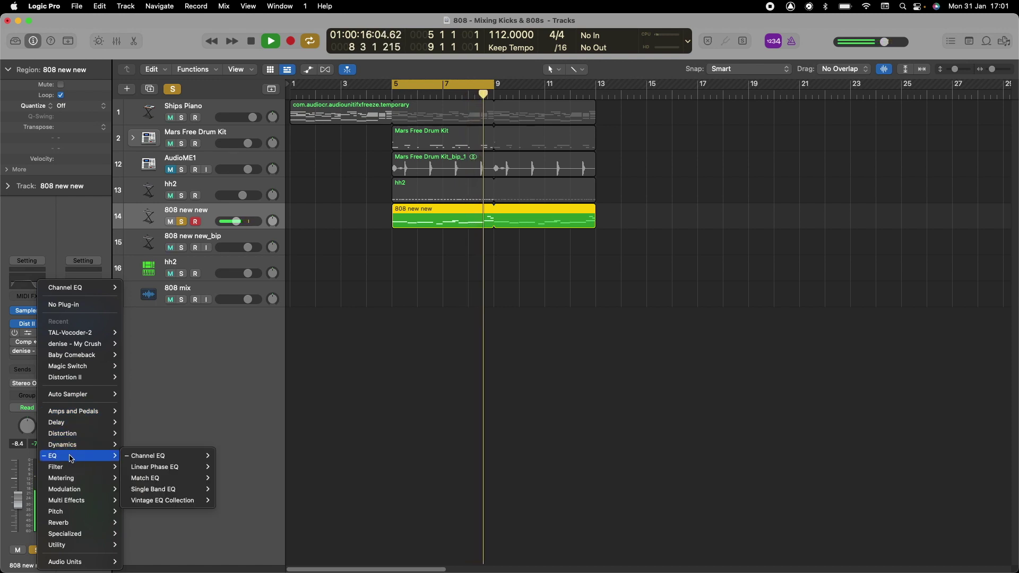
mouse_move(178, 457)
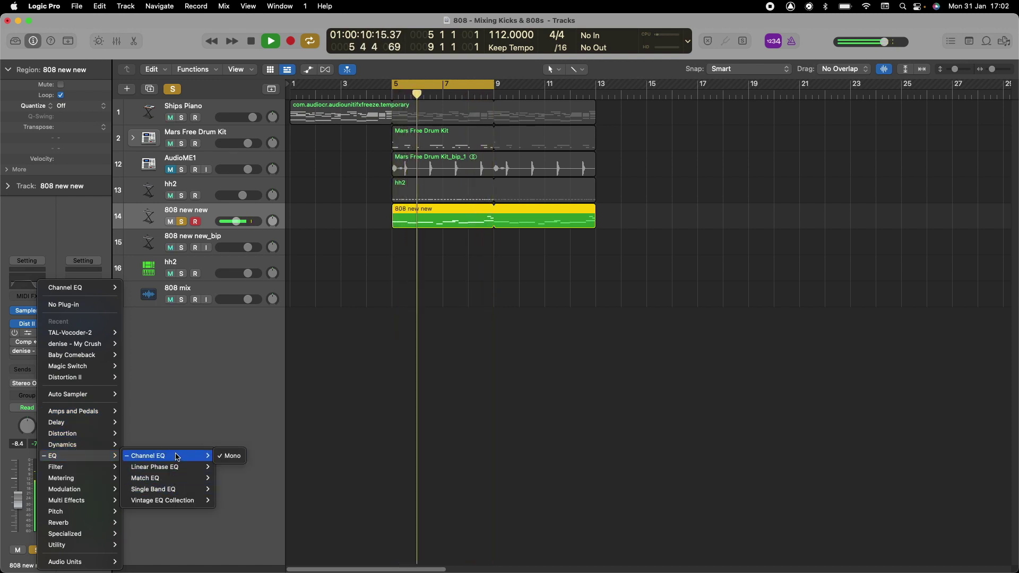
left_click(73, 458)
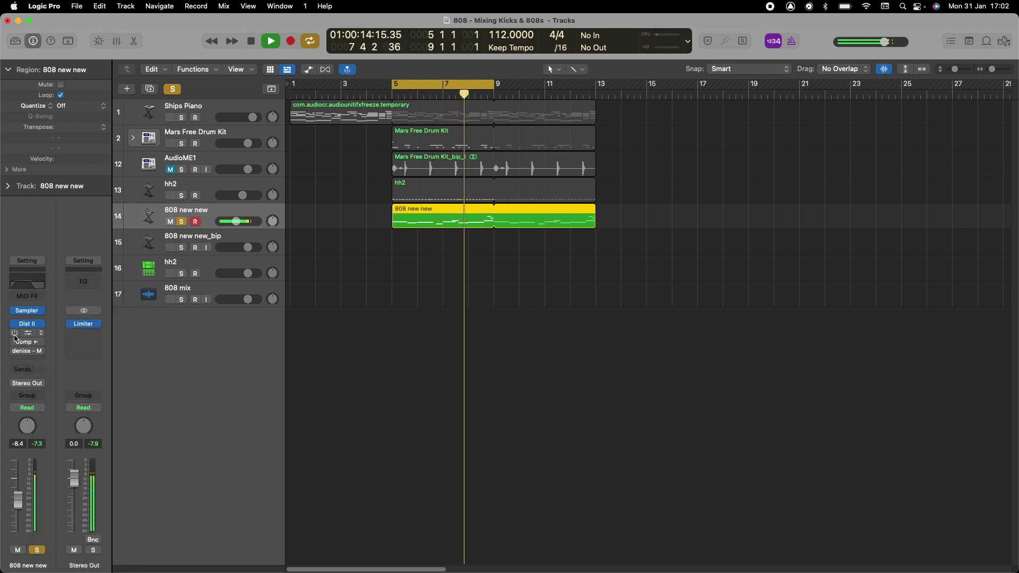
left_click(33, 340)
left_click(27, 337)
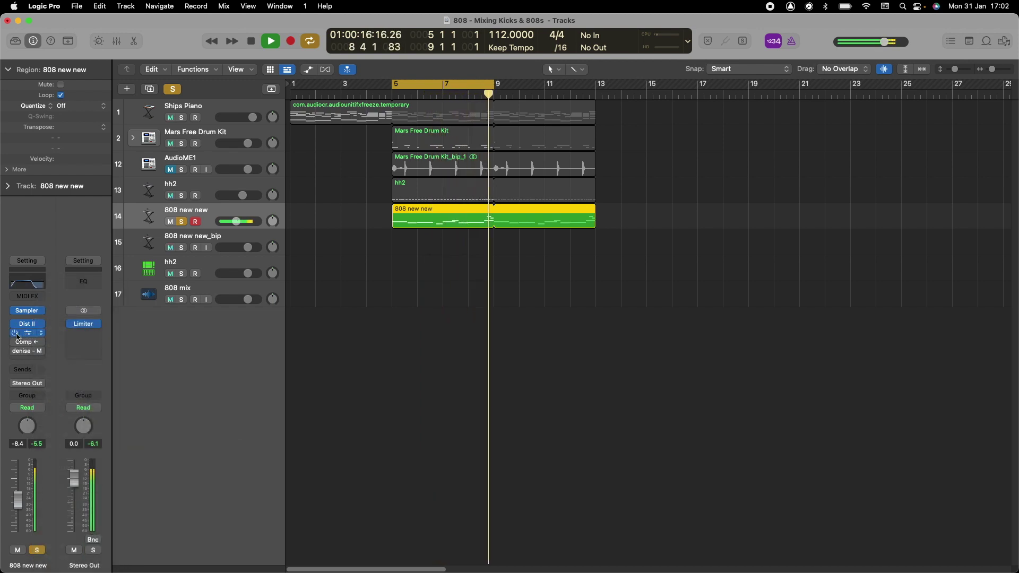
left_click(27, 336)
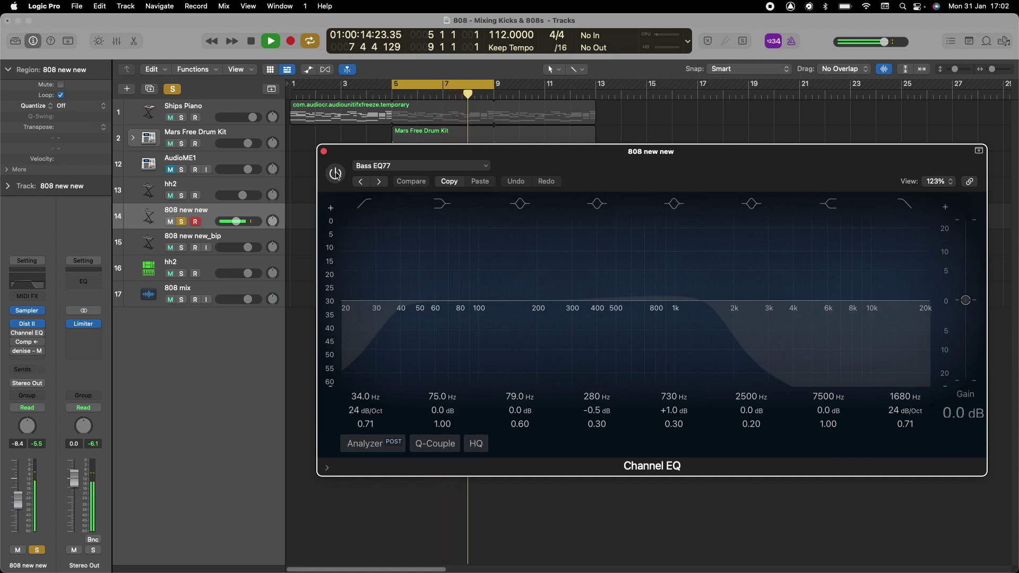
A/B the Channel EQ on, off and on again during playback, then close its window
left_click(337, 174)
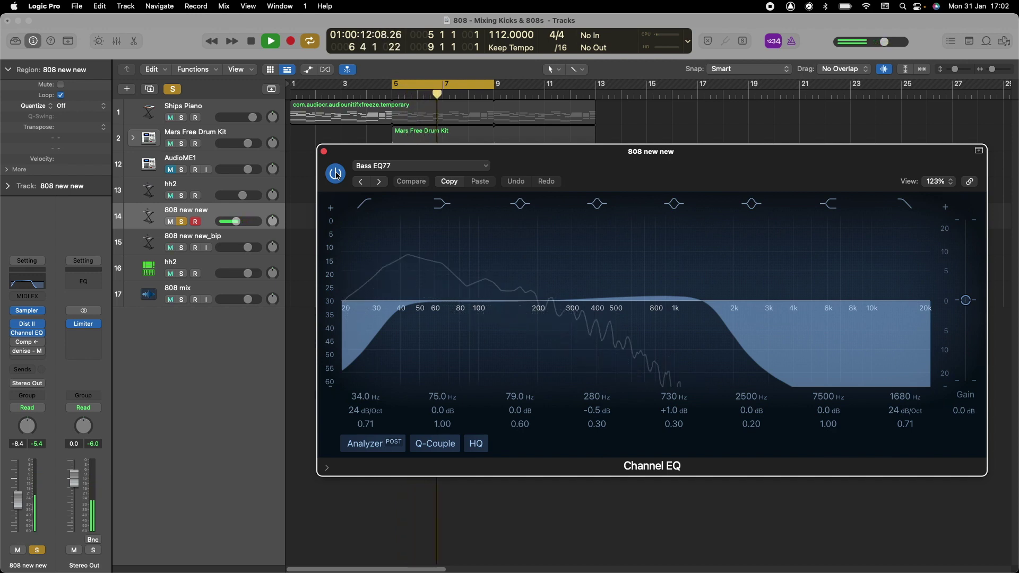
left_click(337, 174)
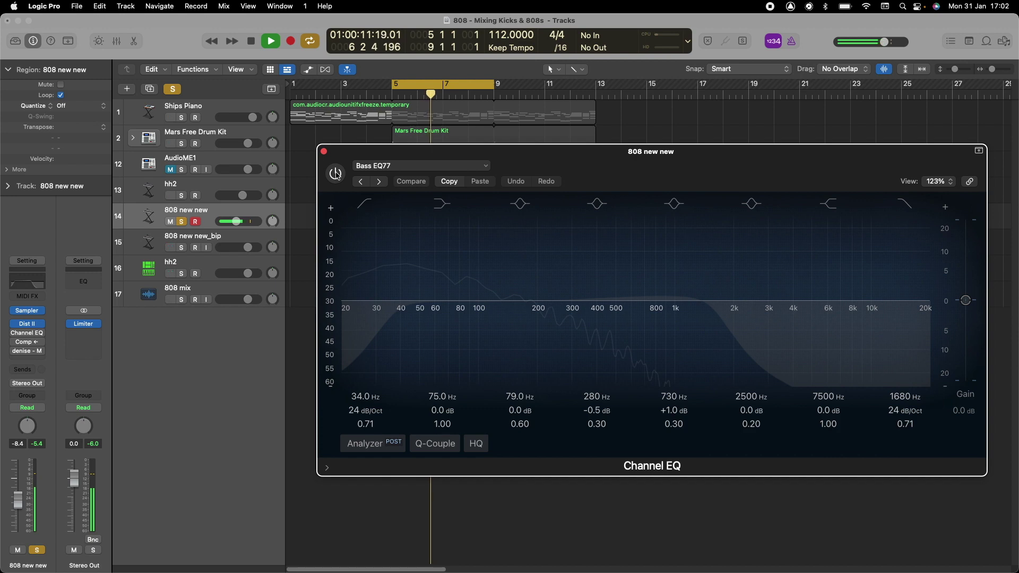
left_click(336, 174)
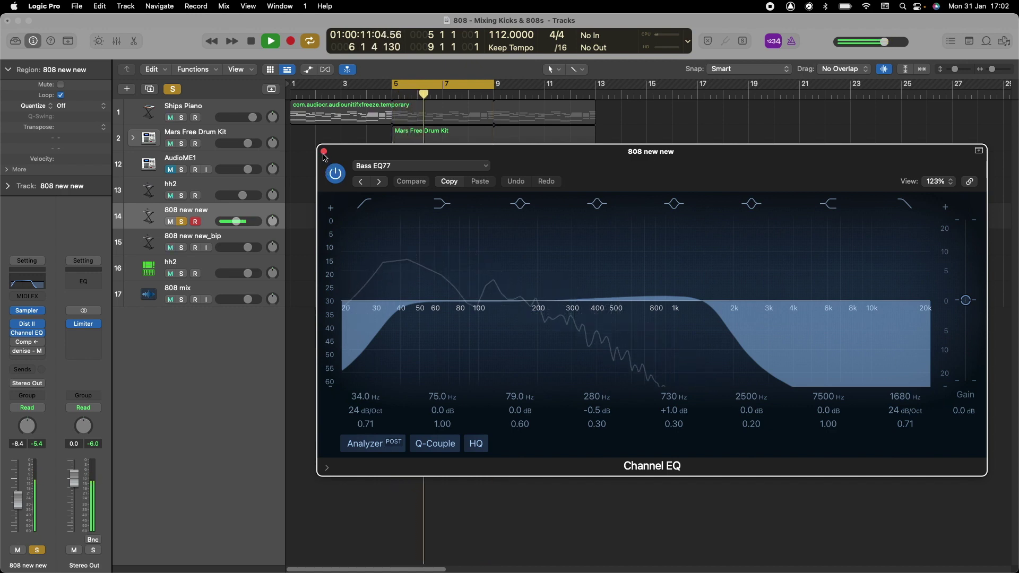
left_click(325, 153)
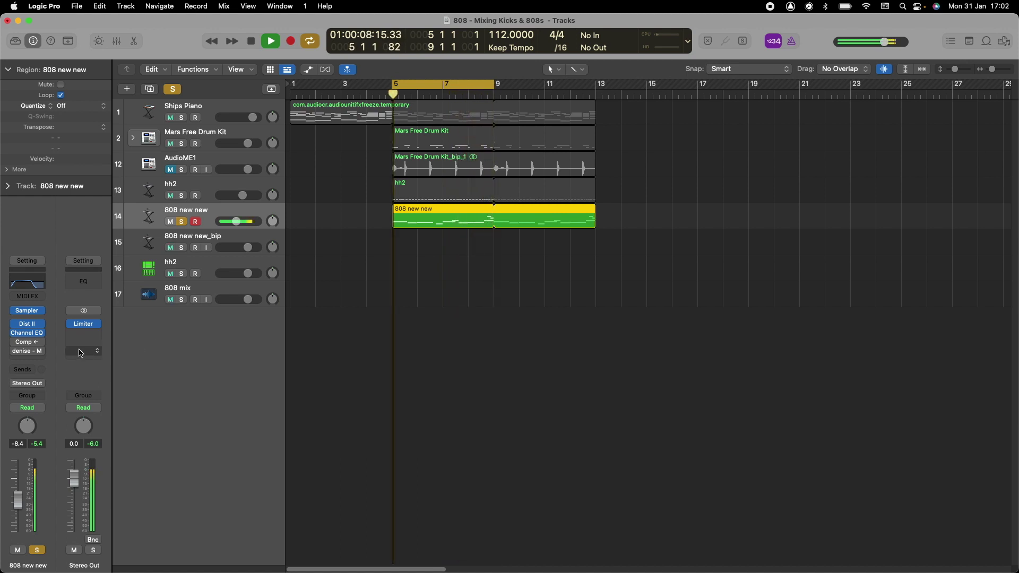
Open the Comp slot's Compressor and browse its presets, keeping Platinum Bass loaded
left_click(27, 342)
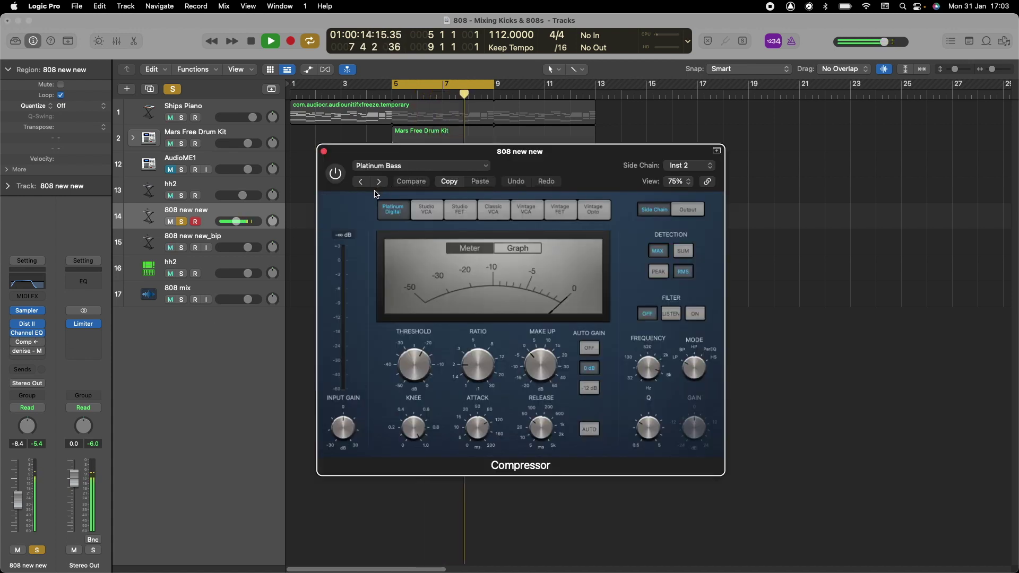
left_click(431, 167)
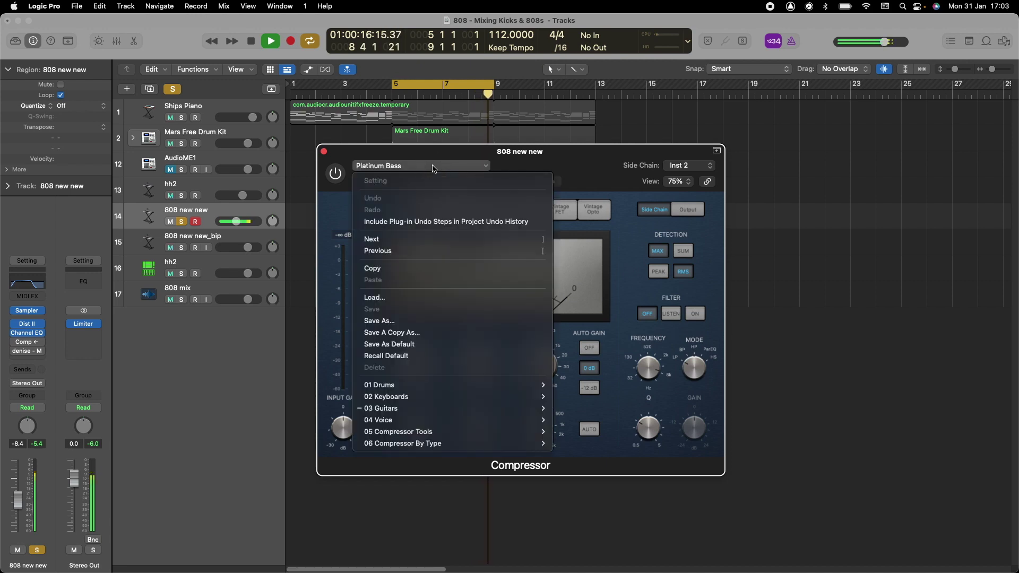
mouse_move(457, 412)
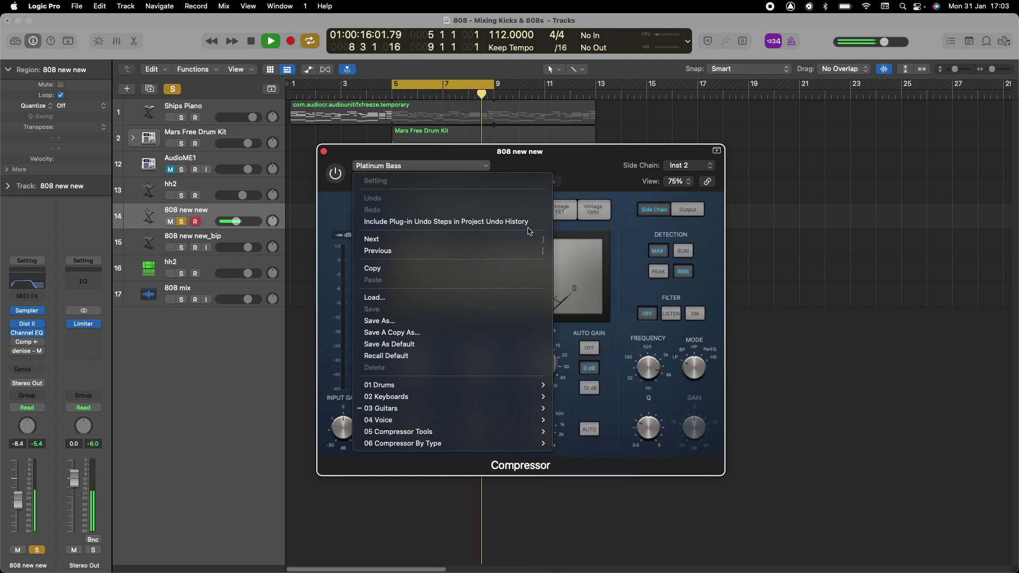
left_click(563, 171)
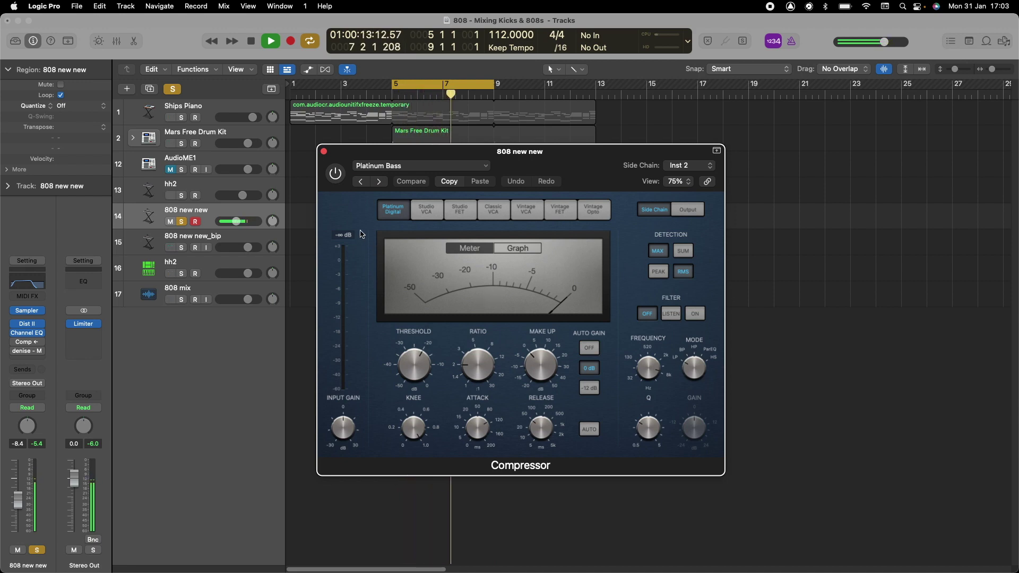
A/B the Platinum Bass compressor on, off and on, checking ratio, threshold, make-up, release and attack
left_click(341, 181)
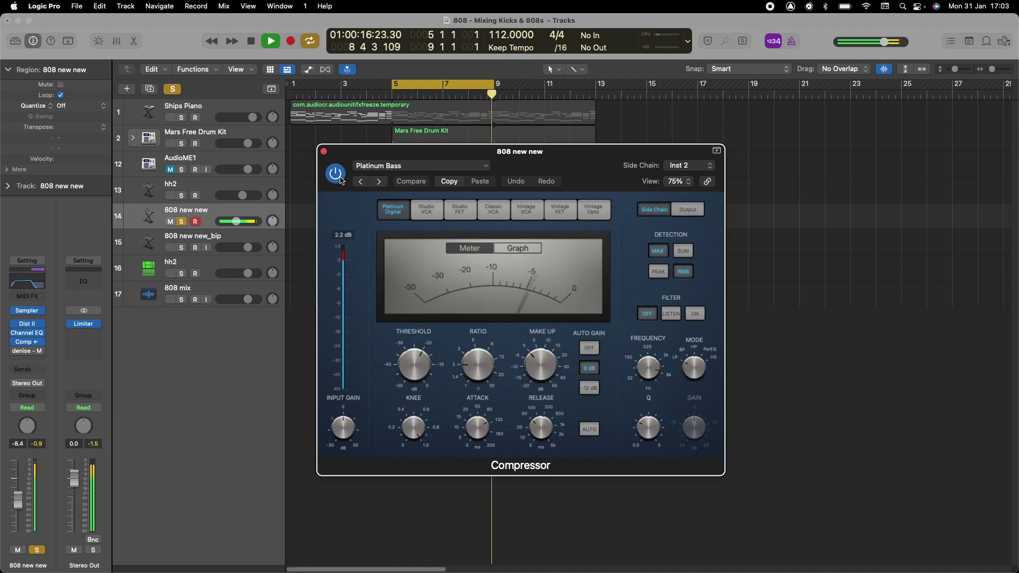
left_click(341, 180)
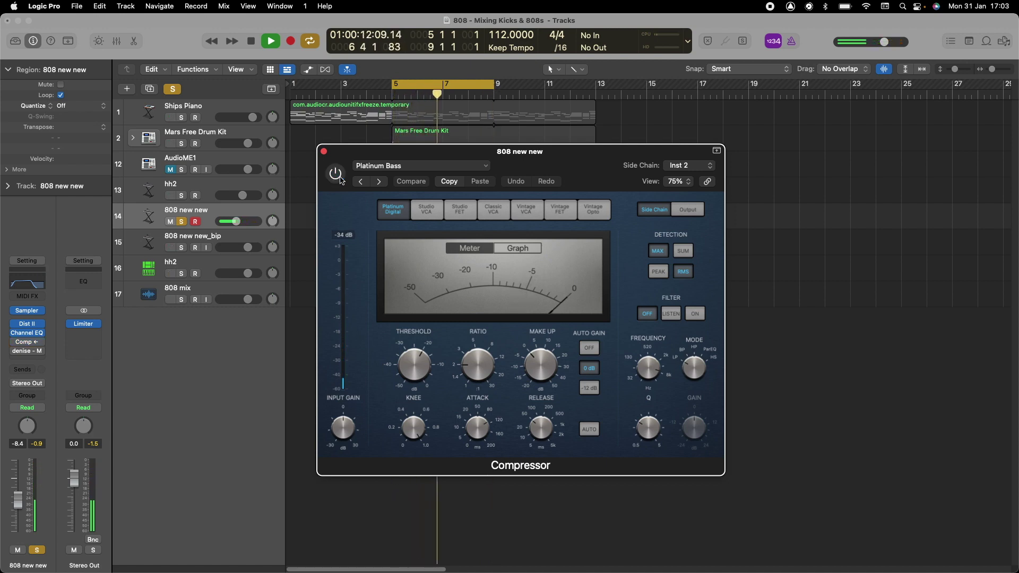
left_click(341, 181)
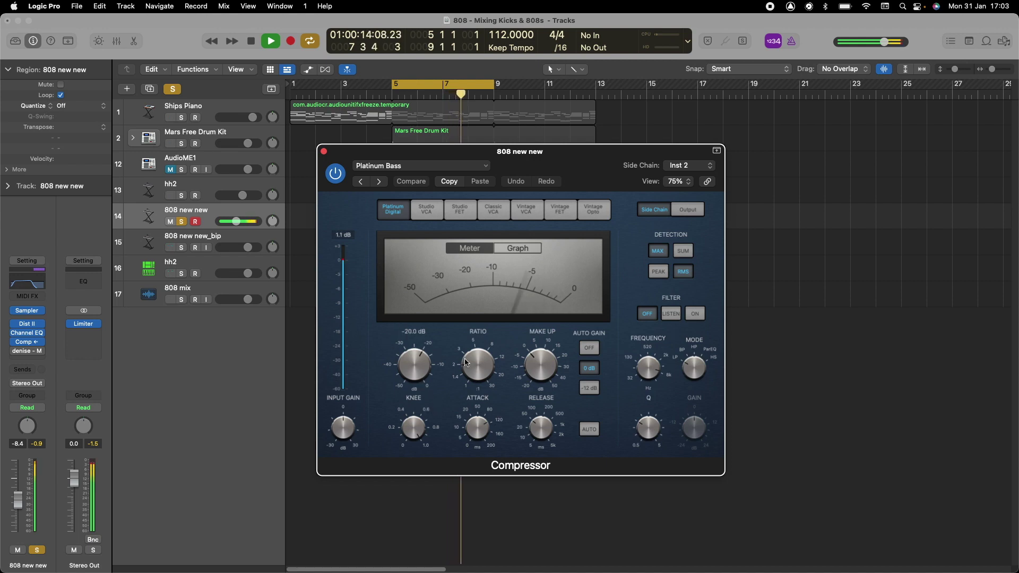
mouse_move(470, 363)
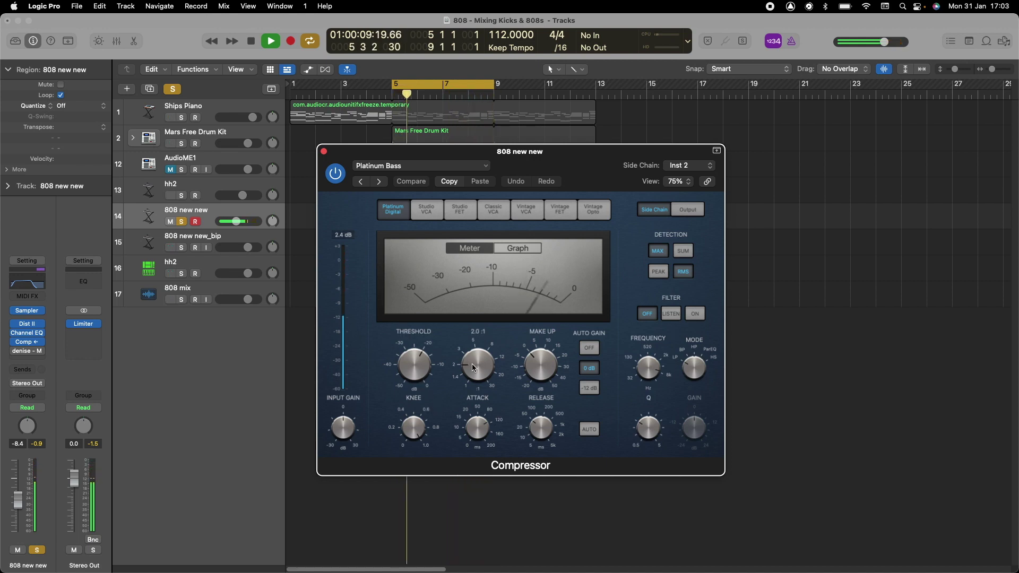
mouse_move(420, 369)
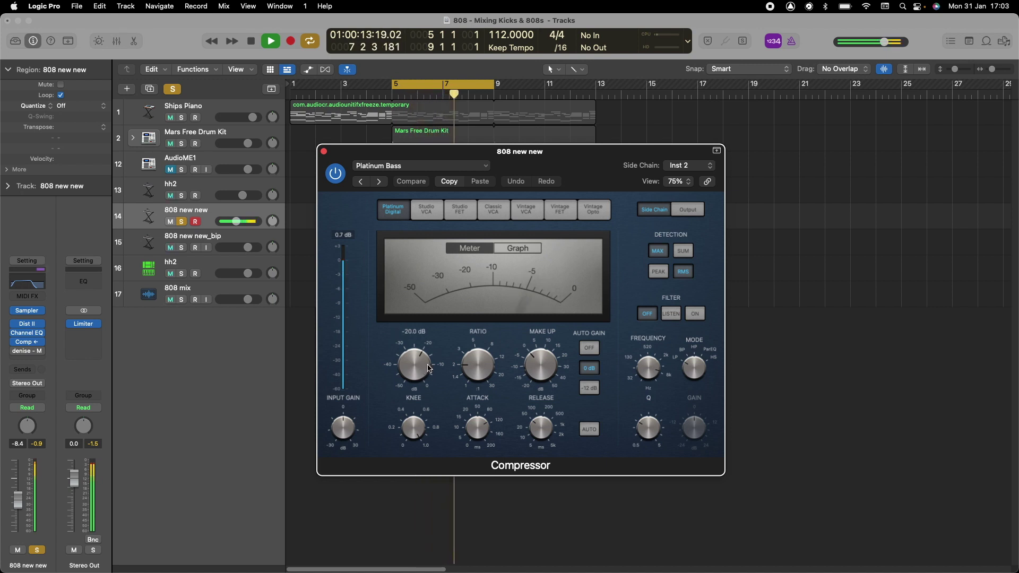
mouse_move(537, 362)
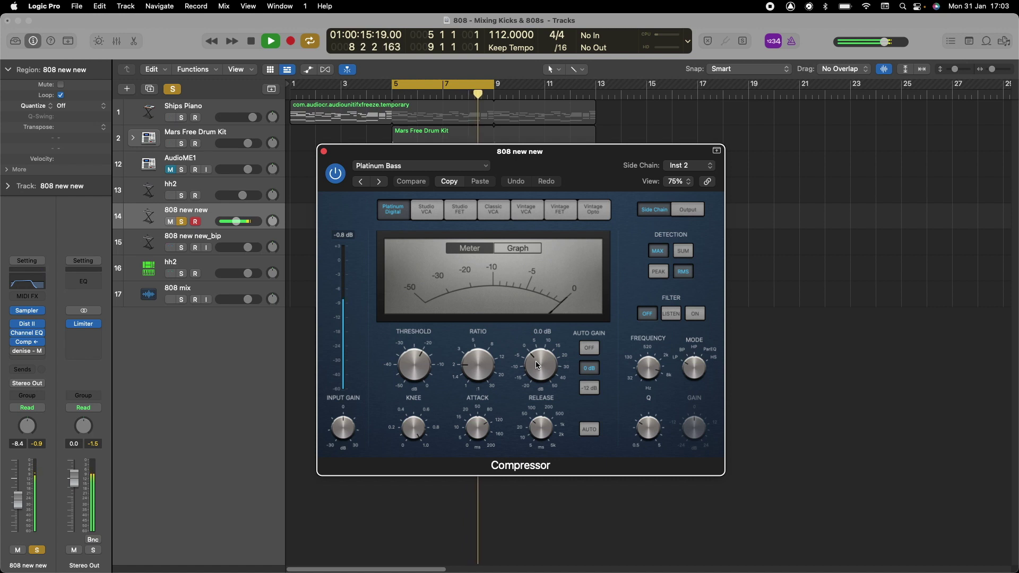
mouse_move(538, 432)
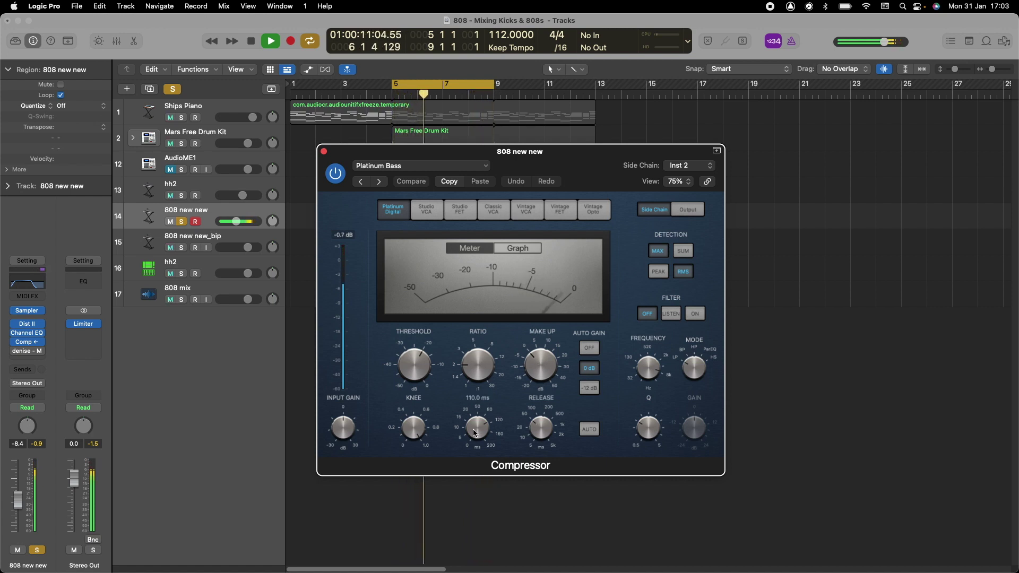
mouse_move(475, 433)
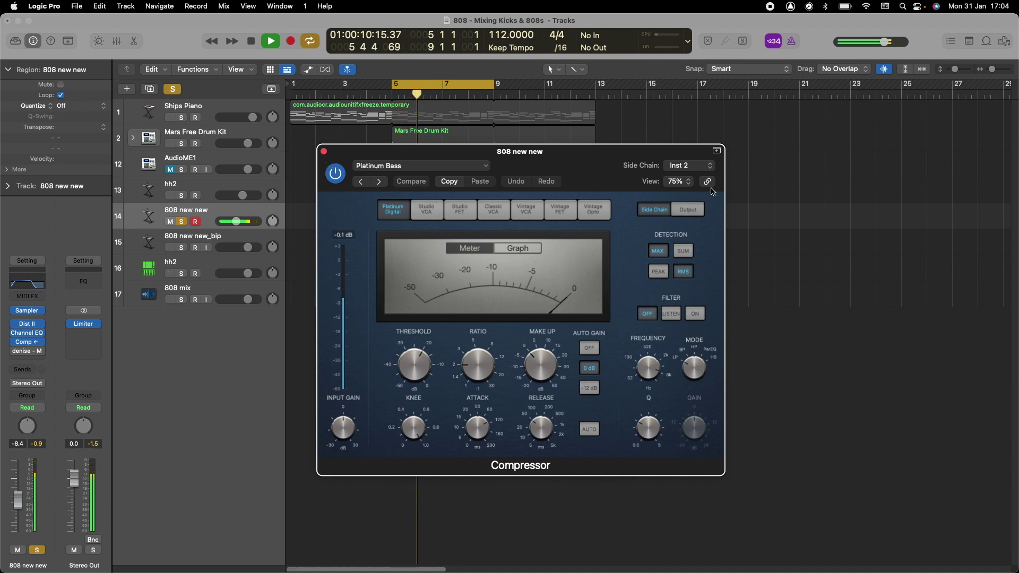
Keep Kick - Spirit (Inst 2) as the compressor's side chain source and close the Compressor window
left_click(689, 166)
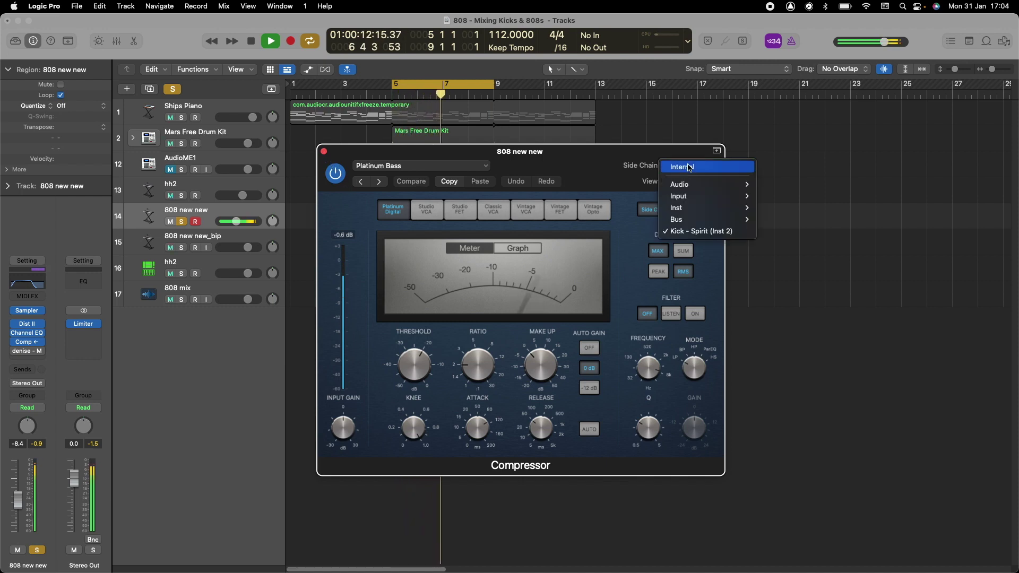
left_click(653, 158)
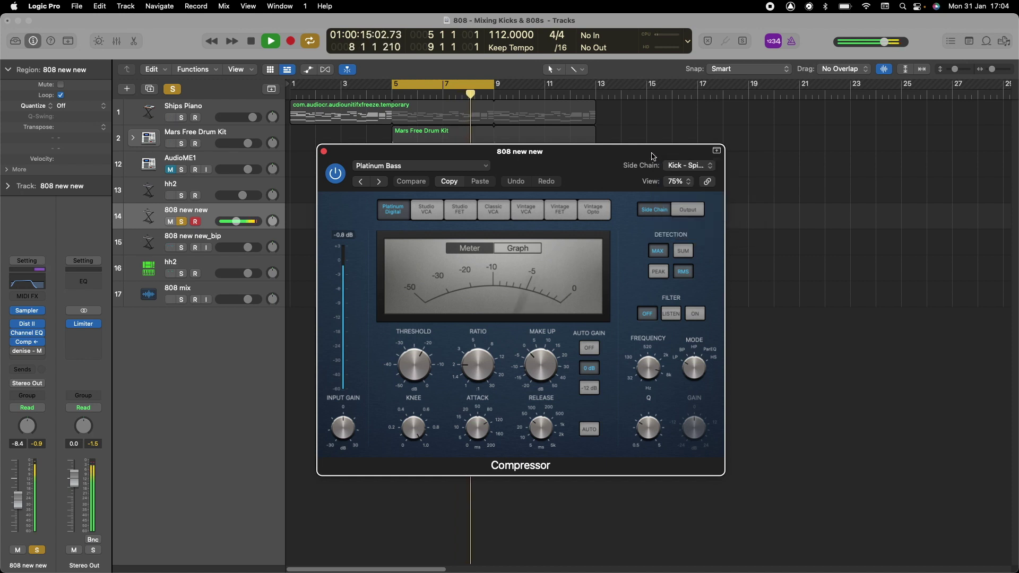
left_click(324, 153)
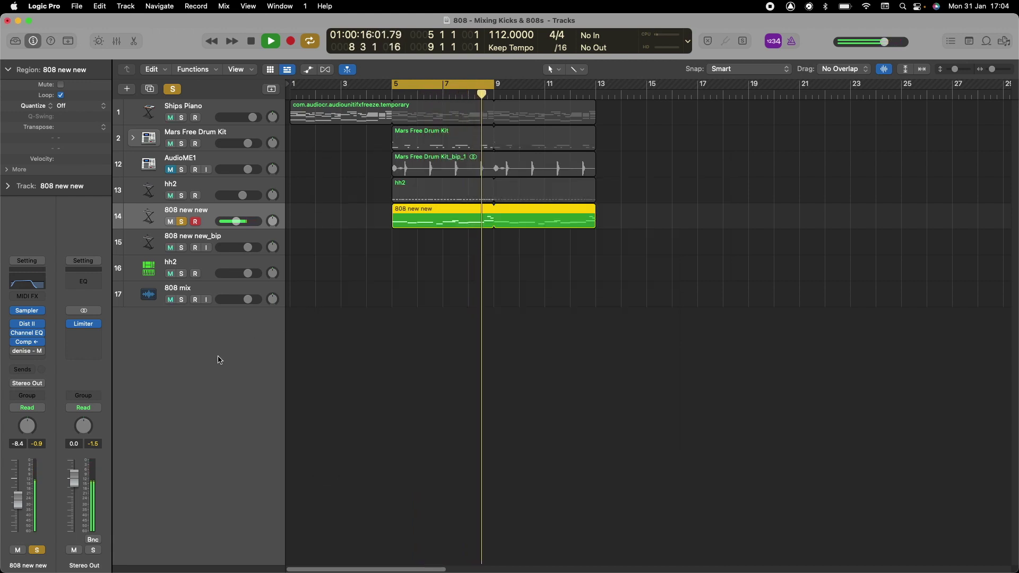